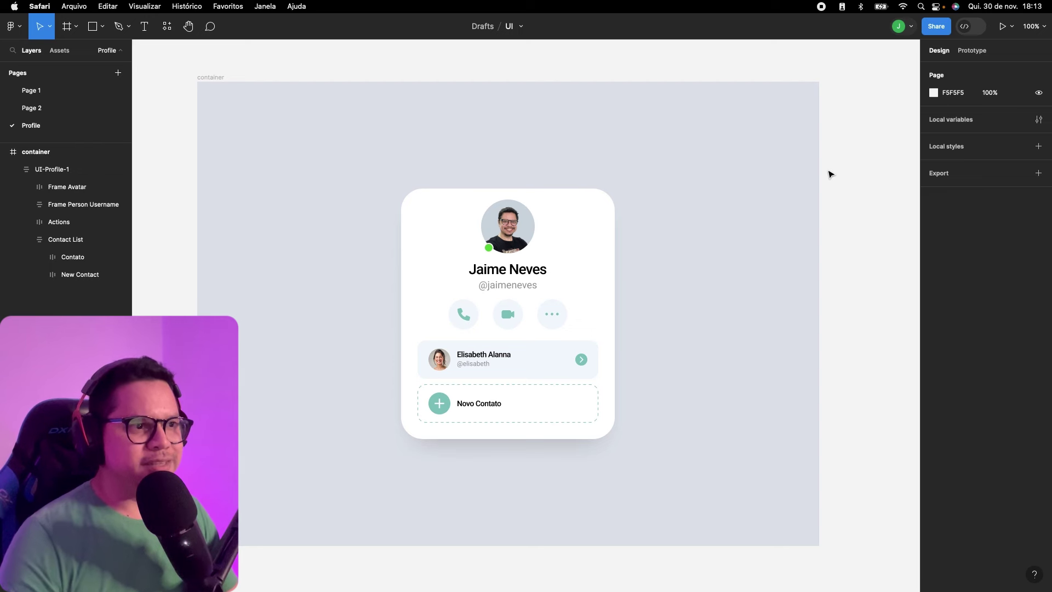
- Select the profile card frame on the Figma canvas
{"action": "left_click", "coordinate": [588, 218]}
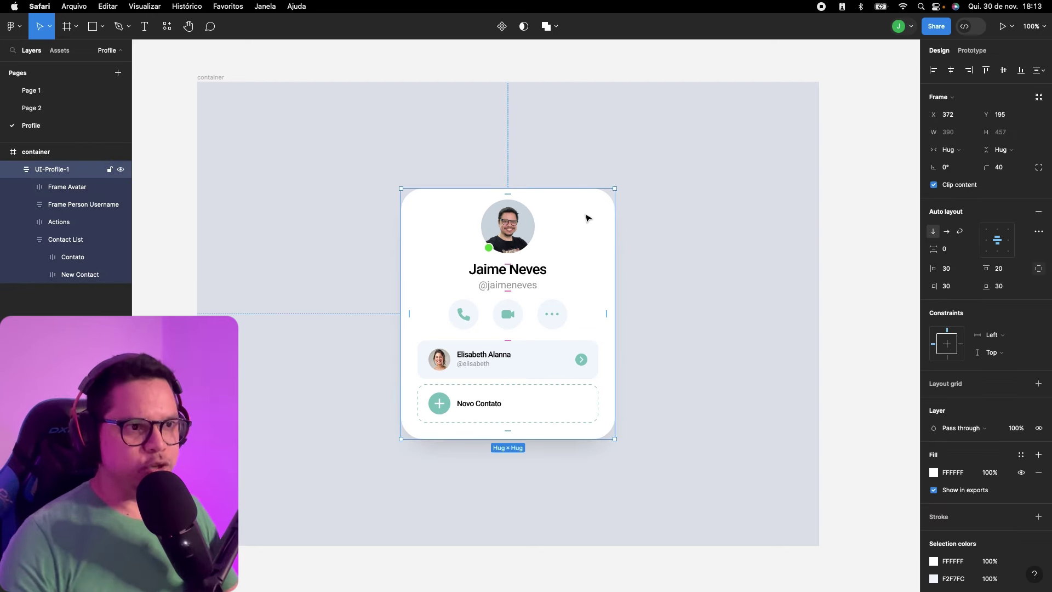
{"action": "key", "text": "Escape"}
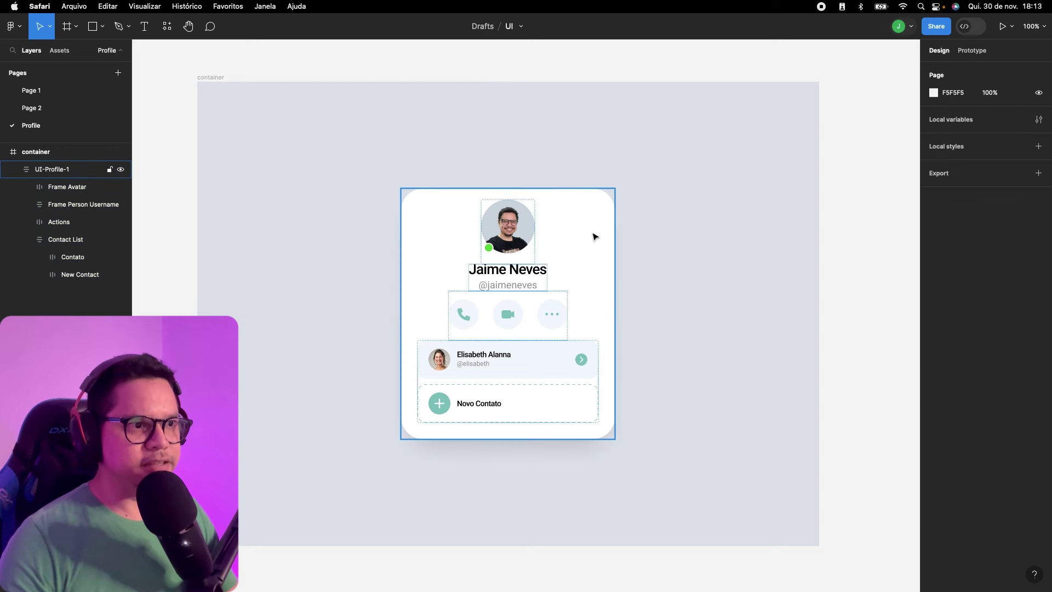
{"action": "left_click", "coordinate": [592, 233]}
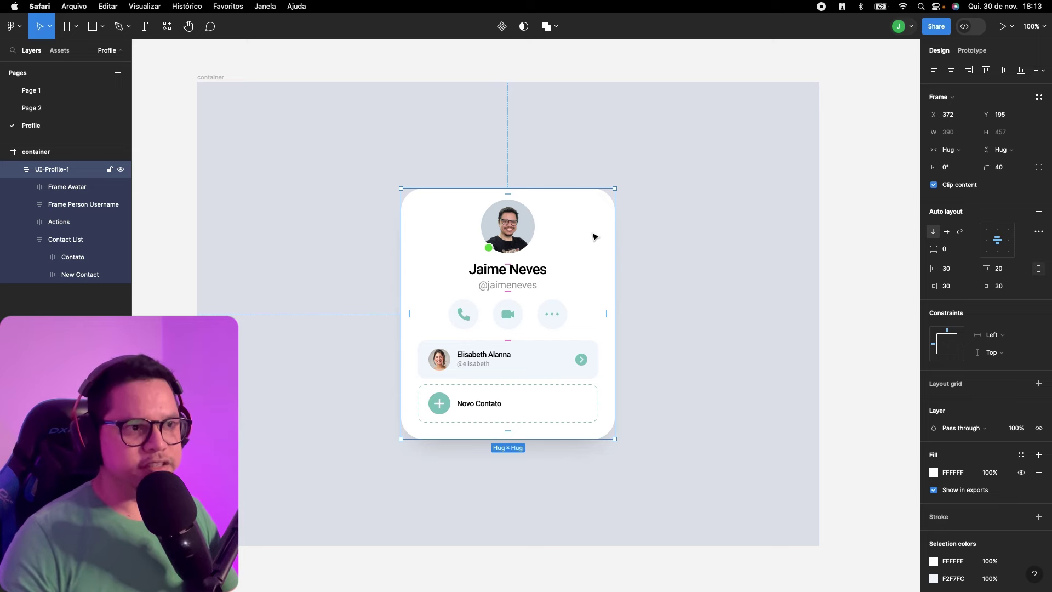
- In VS Code, load the 'UI' design file from the Figma extension's Recents beside index.html
{"action": "key", "text": "ctrl+Left"}
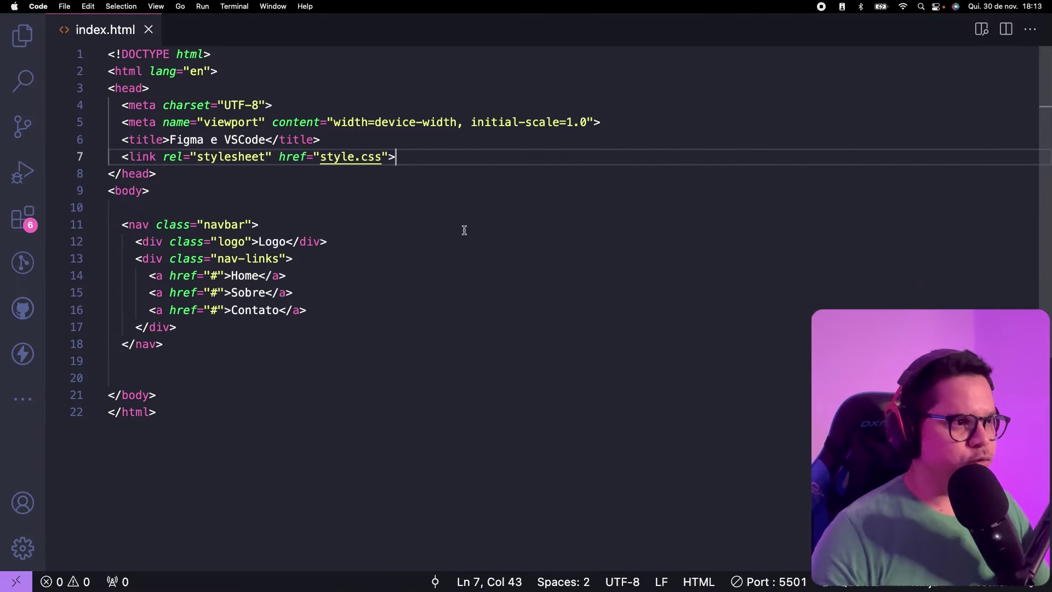
{"action": "left_click", "coordinate": [464, 228]}
{"action": "left_click", "coordinate": [25, 398]}
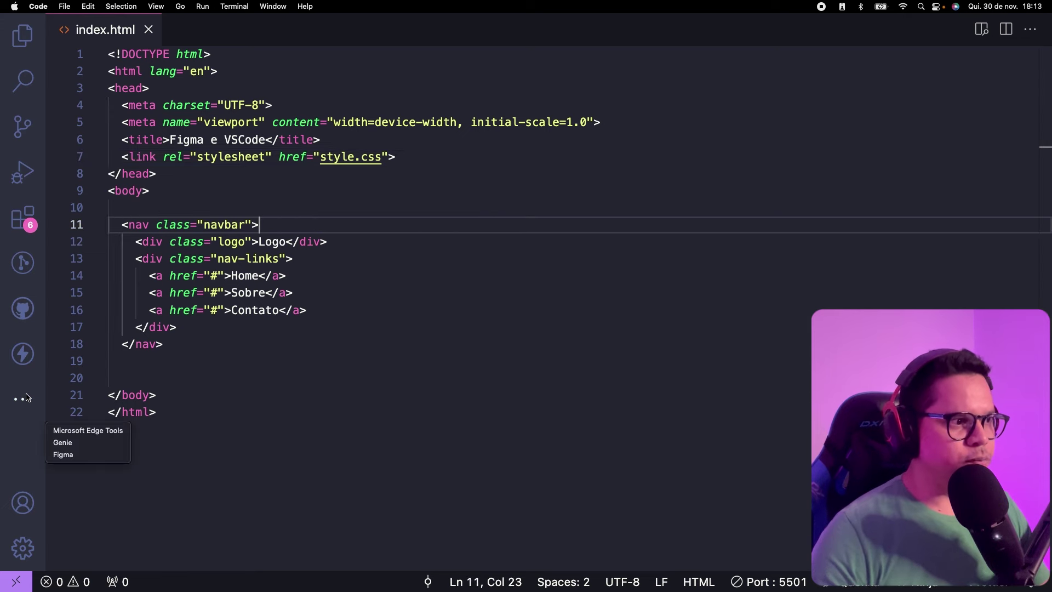
{"action": "left_click", "coordinate": [74, 455]}
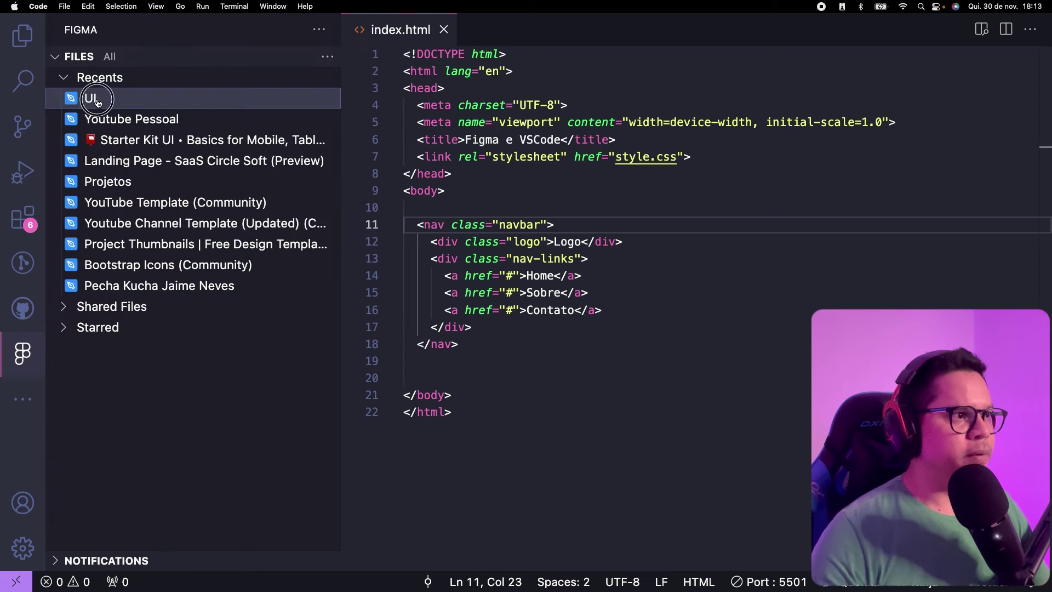
{"action": "left_click", "coordinate": [92, 98]}
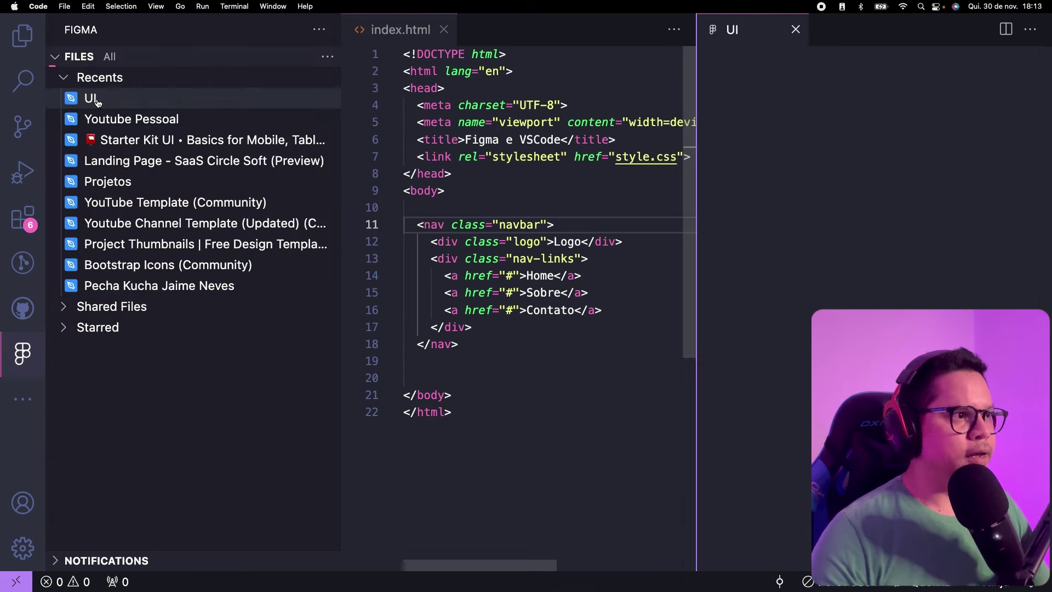
{"action": "left_click", "coordinate": [26, 43]}
- Hide the side bar, zoom into UI-Profile-1, and select its profile name text layer (143×18)
{"action": "key", "text": "super+b"}
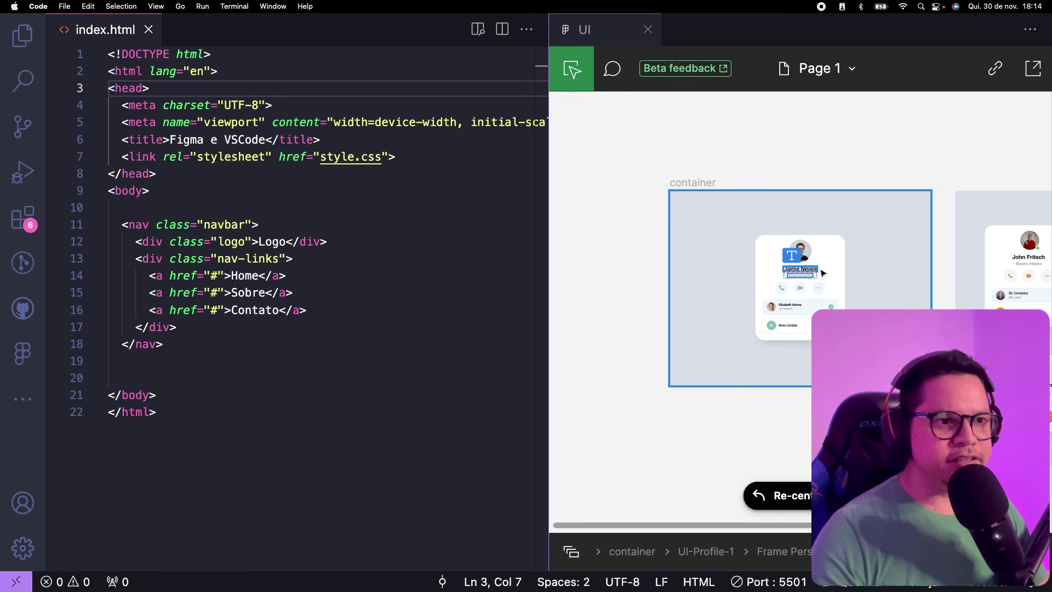
{"action": "scroll", "coordinate": [821, 272], "scroll_direction": "up", "scroll_amount": 2}
{"action": "scroll", "coordinate": [822, 271], "scroll_direction": "up", "scroll_amount": 3}
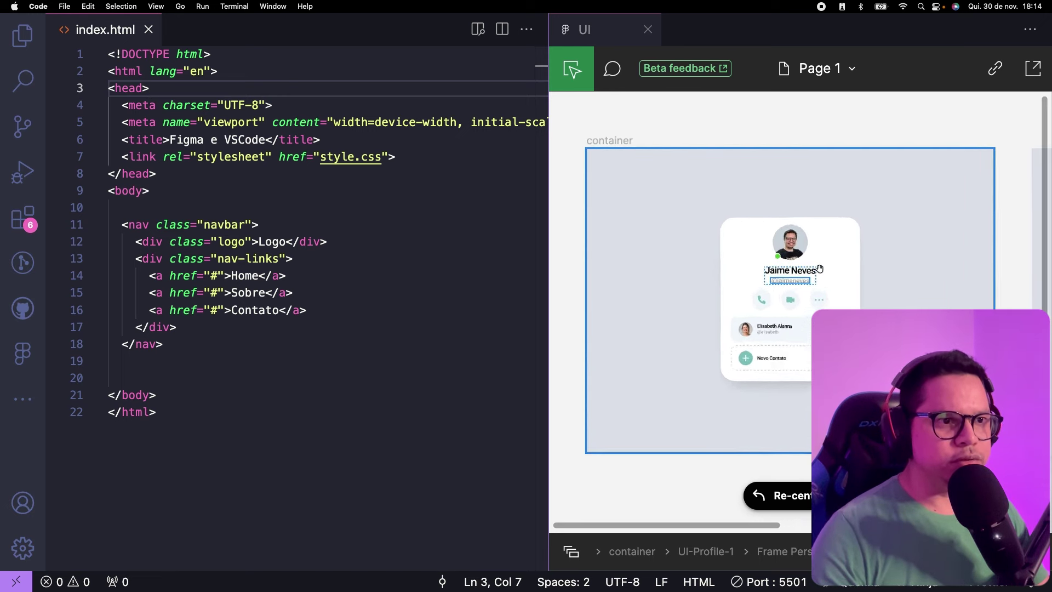
{"action": "scroll", "coordinate": [821, 270], "scroll_direction": "up", "scroll_amount": 3}
{"action": "scroll", "coordinate": [820, 269], "scroll_direction": "up", "scroll_amount": 1}
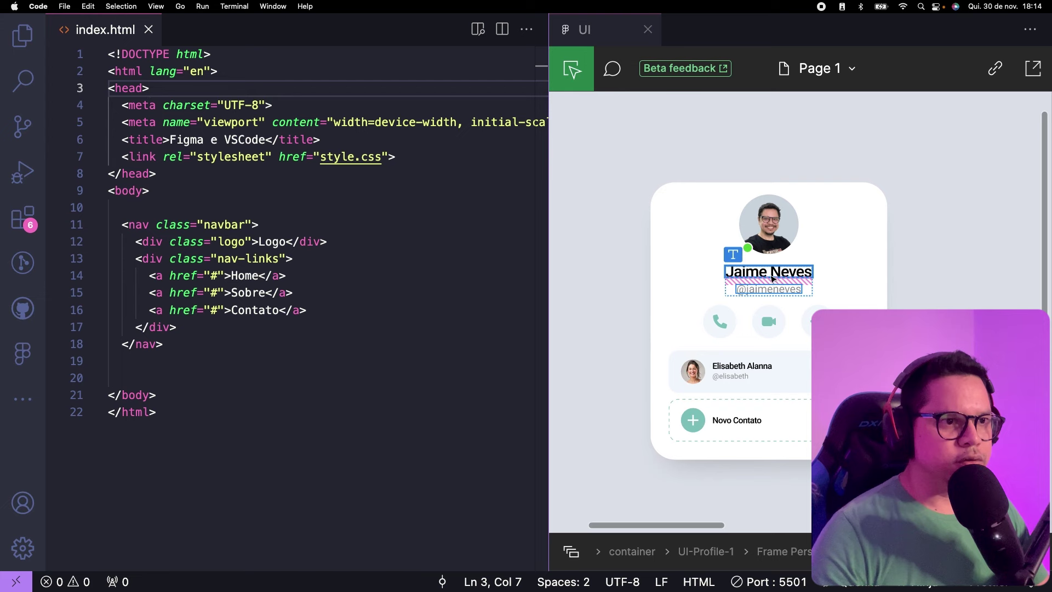
{"action": "left_click", "coordinate": [771, 274]}
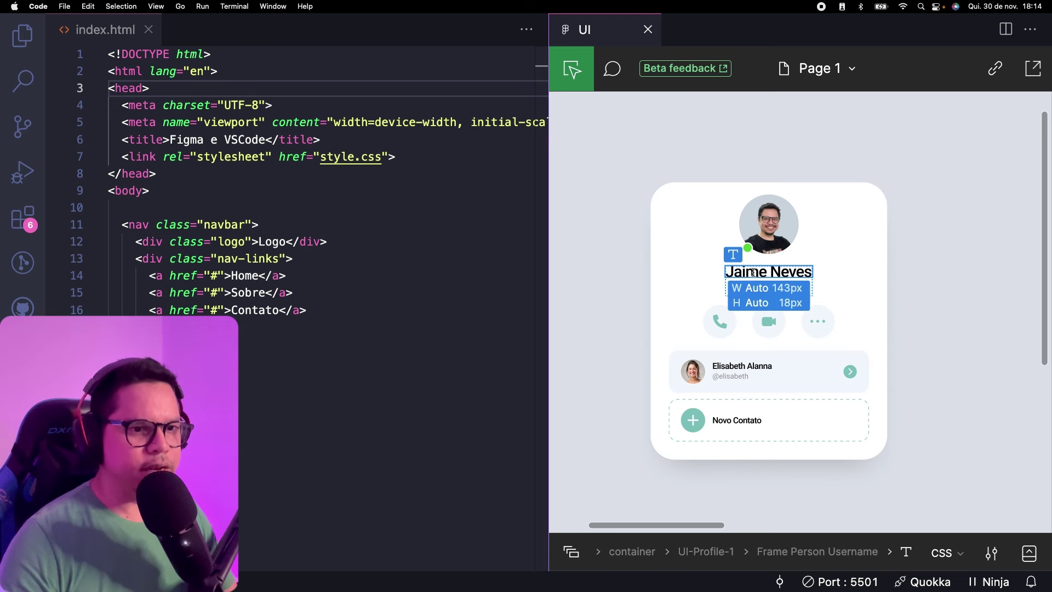
- Show the code inspection panel, re-center, and highlight the name text's typography CSS
{"action": "left_click", "coordinate": [1029, 552]}
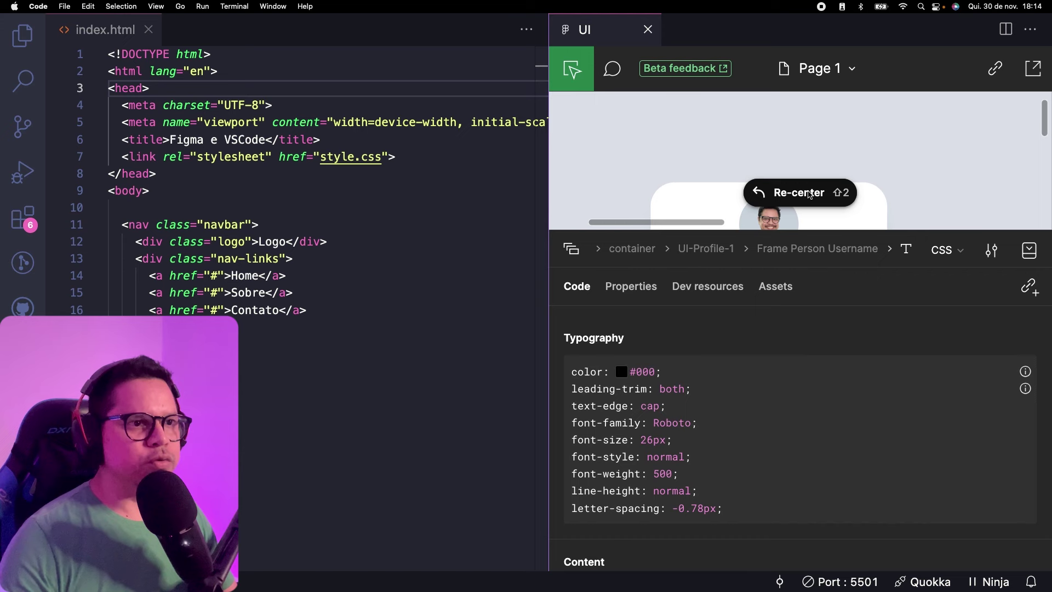
{"action": "left_click", "coordinate": [810, 193]}
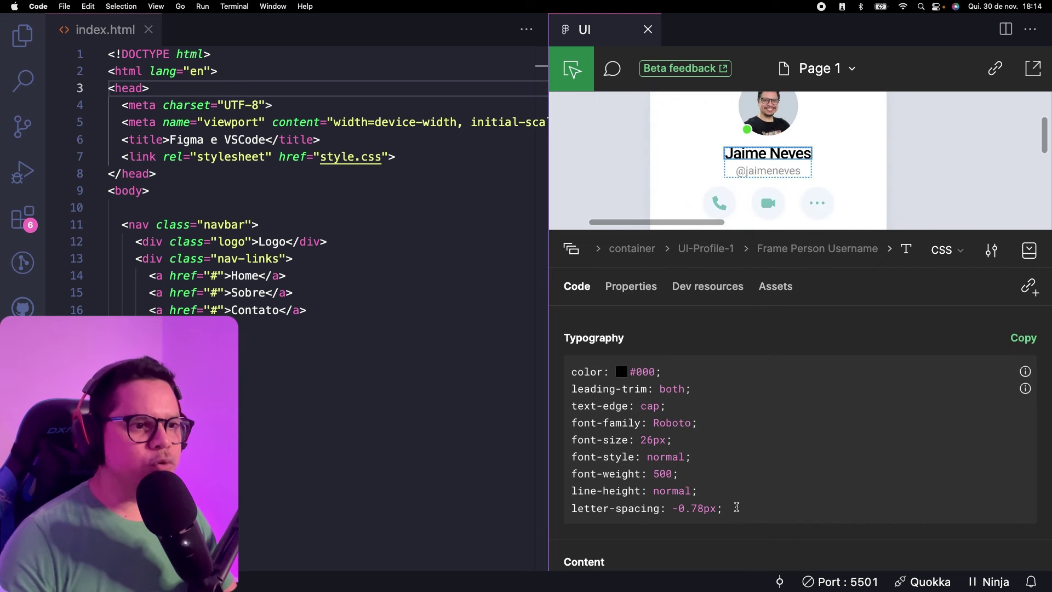
{"action": "mouse_move", "coordinate": [736, 507]}
{"action": "left_mouse_down"}
{"action": "mouse_move", "coordinate": [575, 406]}
{"action": "mouse_move", "coordinate": [560, 377]}
{"action": "left_mouse_up"}
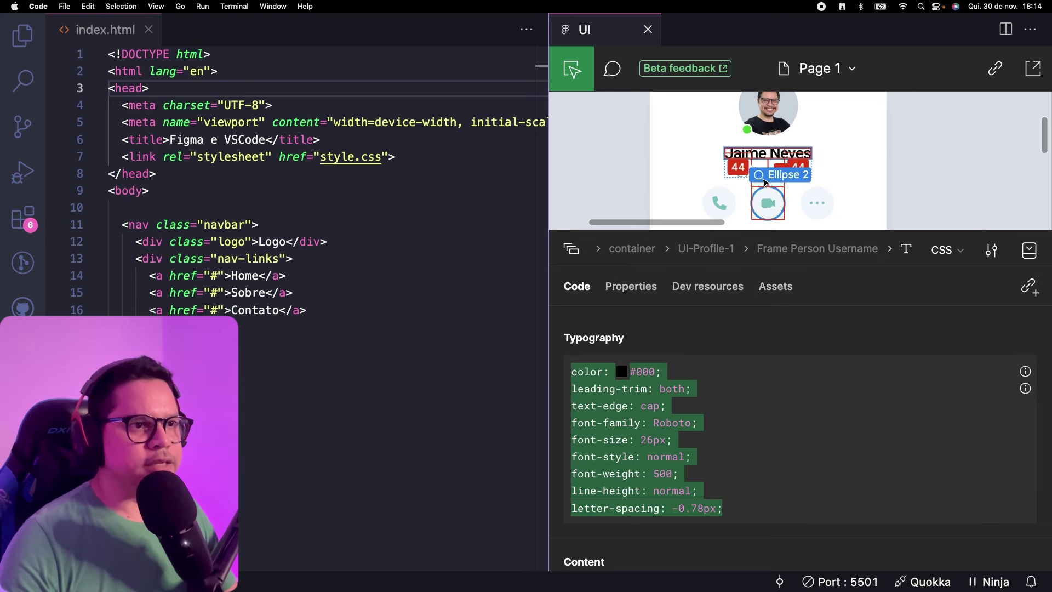
- Highlight the username text's typography CSS, then select the avatar image to view its code
{"action": "left_click", "coordinate": [768, 170]}
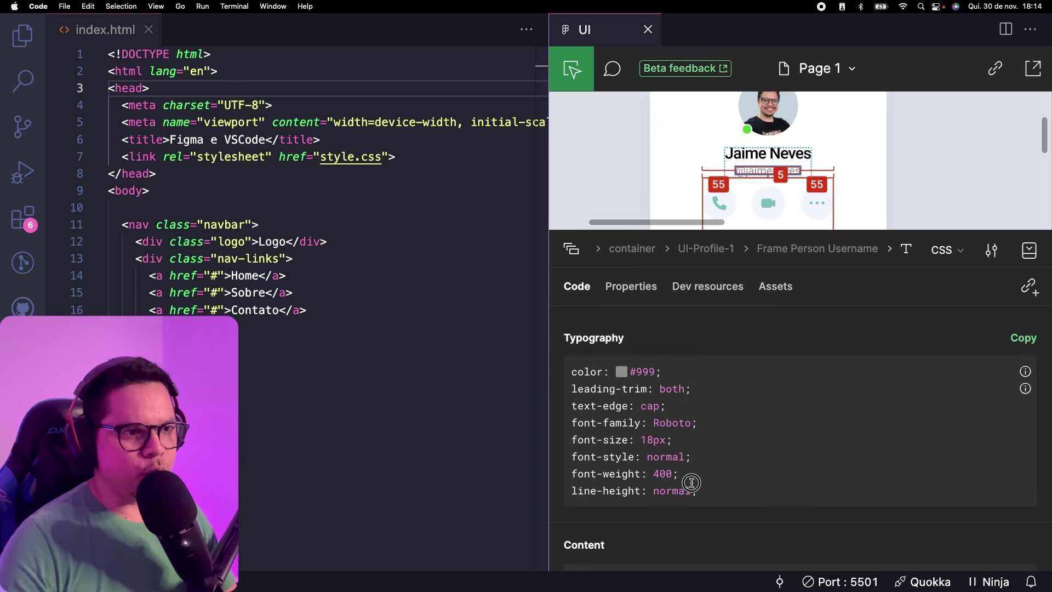
{"action": "left_click_drag", "start_coordinate": [692, 483], "coordinate": [573, 373]}
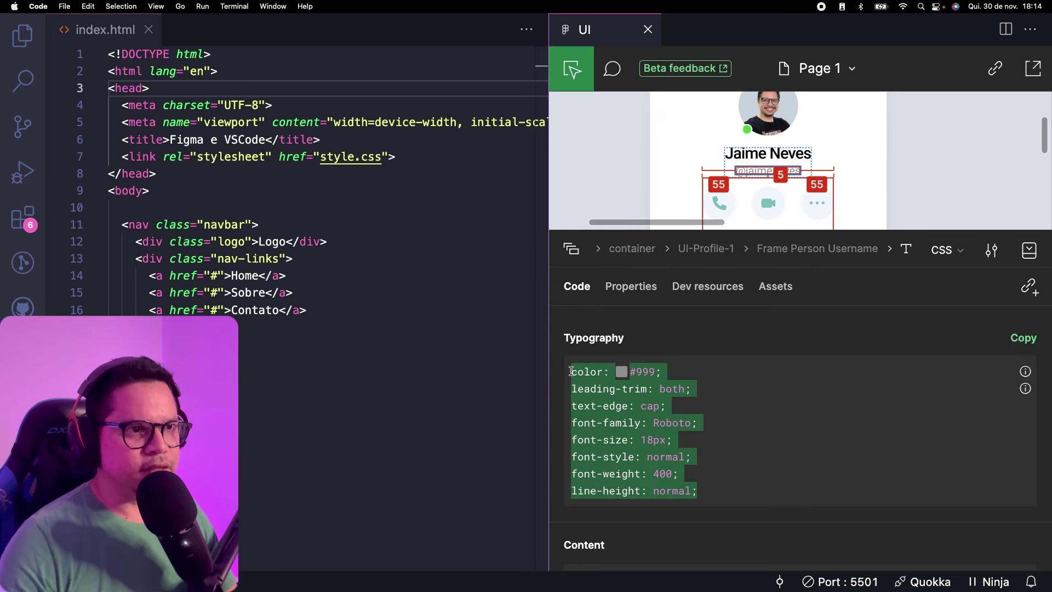
{"action": "left_click", "coordinate": [770, 114]}
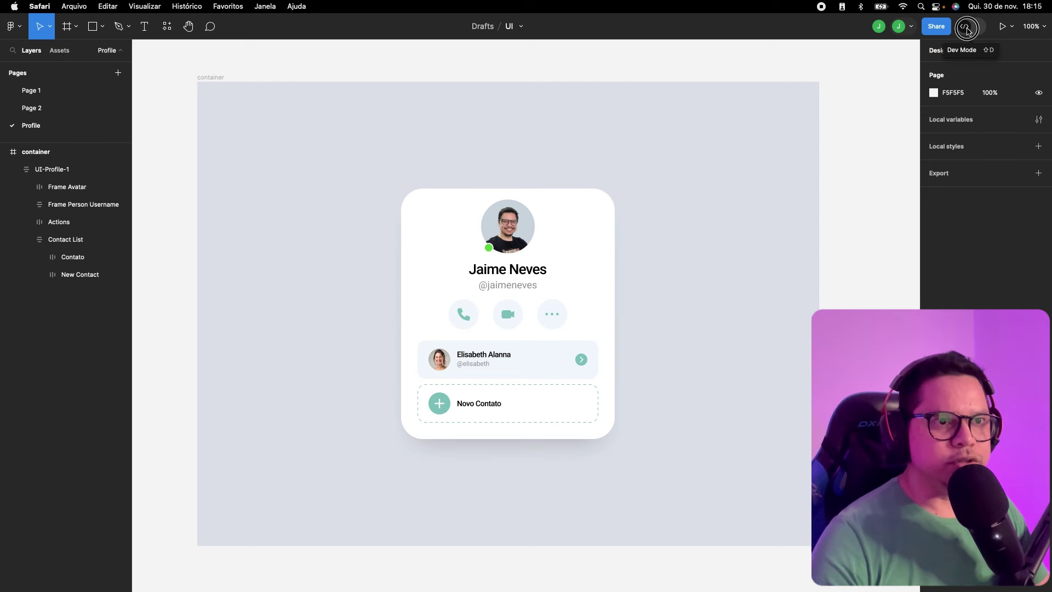
- Turn on Dev Mode for the UI file to show the Inspect panel
{"action": "left_click", "coordinate": [968, 28]}
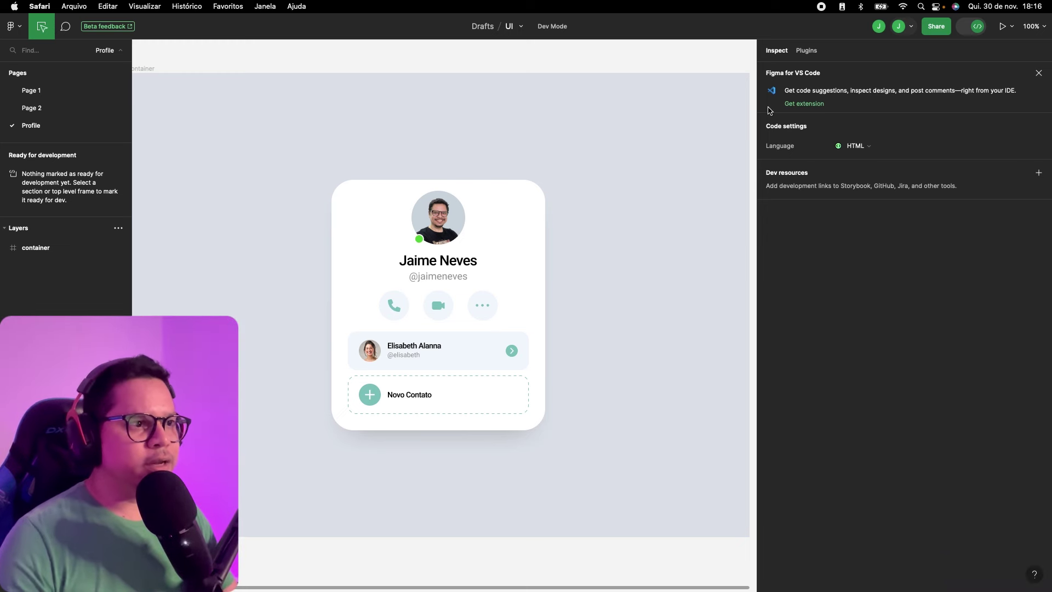
- Select the name, then the username text, and highlight its CSS typography (#999, Roboto, 18px, 400)
{"action": "left_click", "coordinate": [439, 263]}
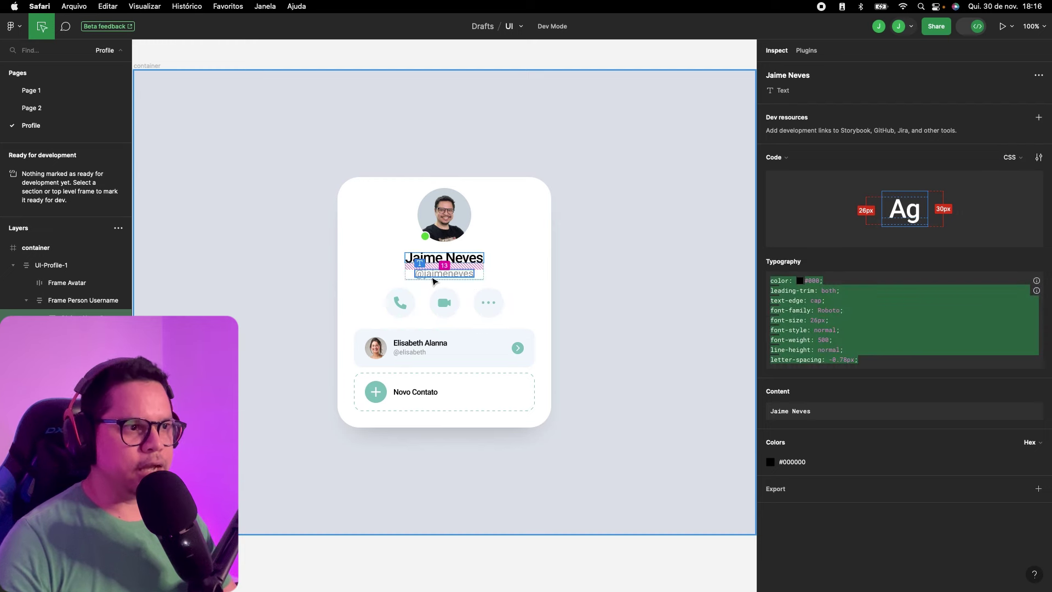
{"action": "scroll", "coordinate": [431, 275], "scroll_direction": "up", "scroll_amount": 1}
{"action": "scroll", "coordinate": [431, 276], "scroll_direction": "up", "scroll_amount": 3}
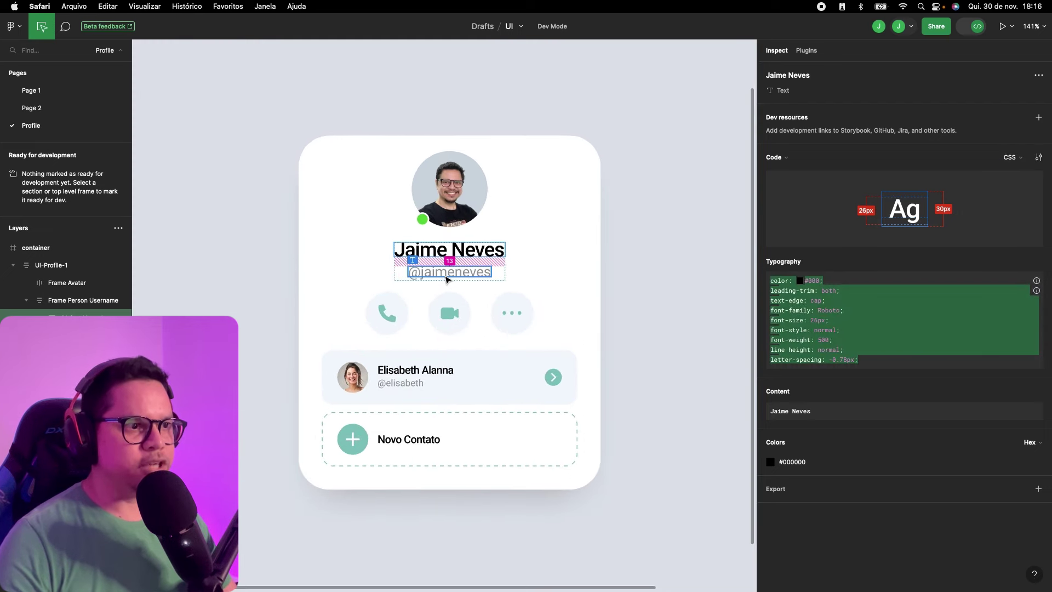
{"action": "left_click", "coordinate": [444, 274]}
{"action": "mouse_move", "coordinate": [821, 317]}
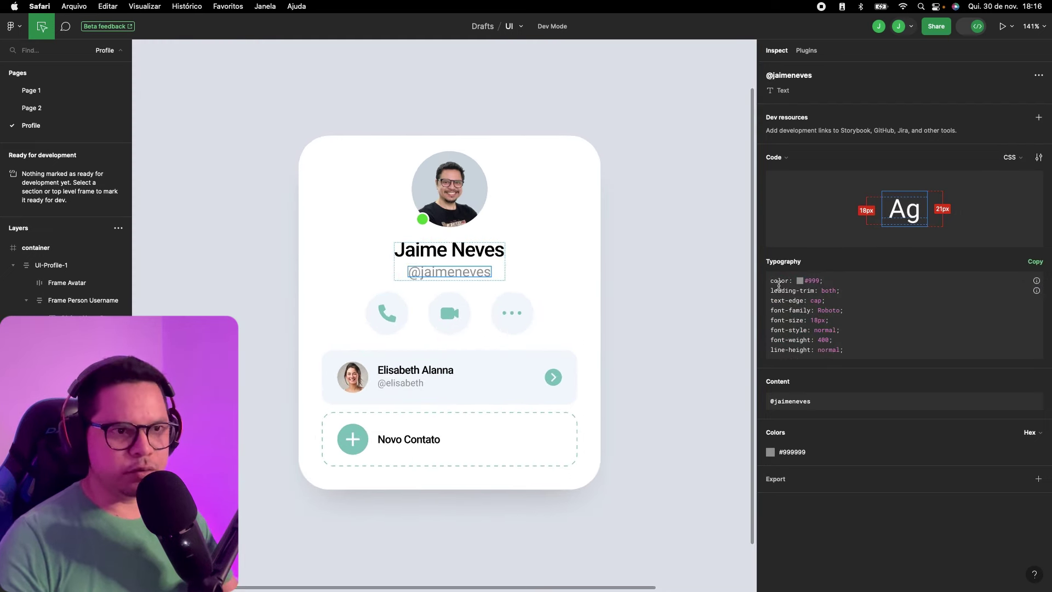
{"action": "left_click_drag", "start_coordinate": [846, 351], "coordinate": [768, 278]}
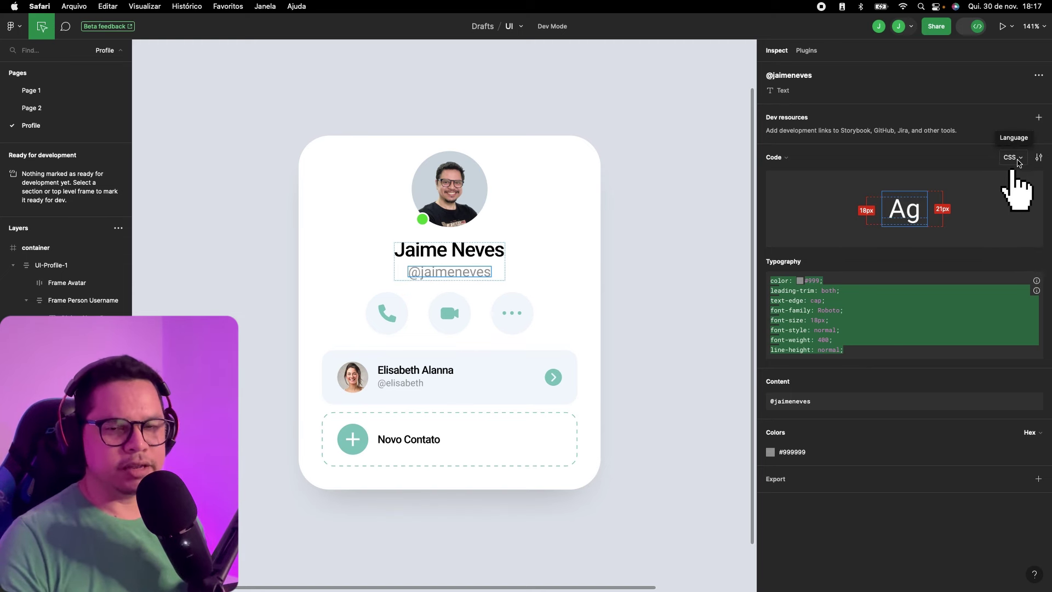
- Change the username text's generated code language to HTML
{"action": "left_click", "coordinate": [1017, 163]}
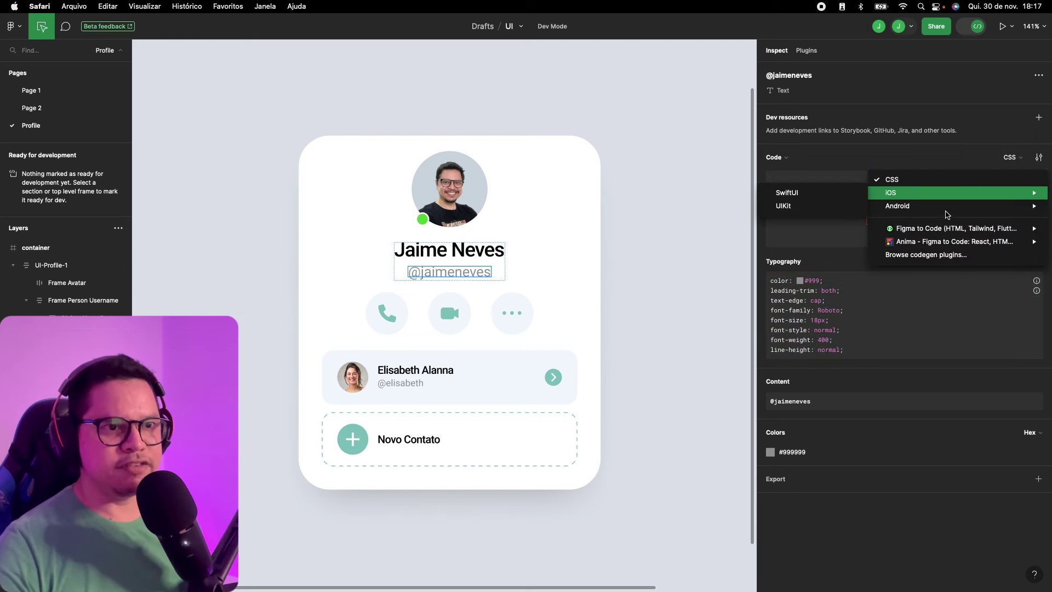
{"action": "mouse_move", "coordinate": [953, 229]}
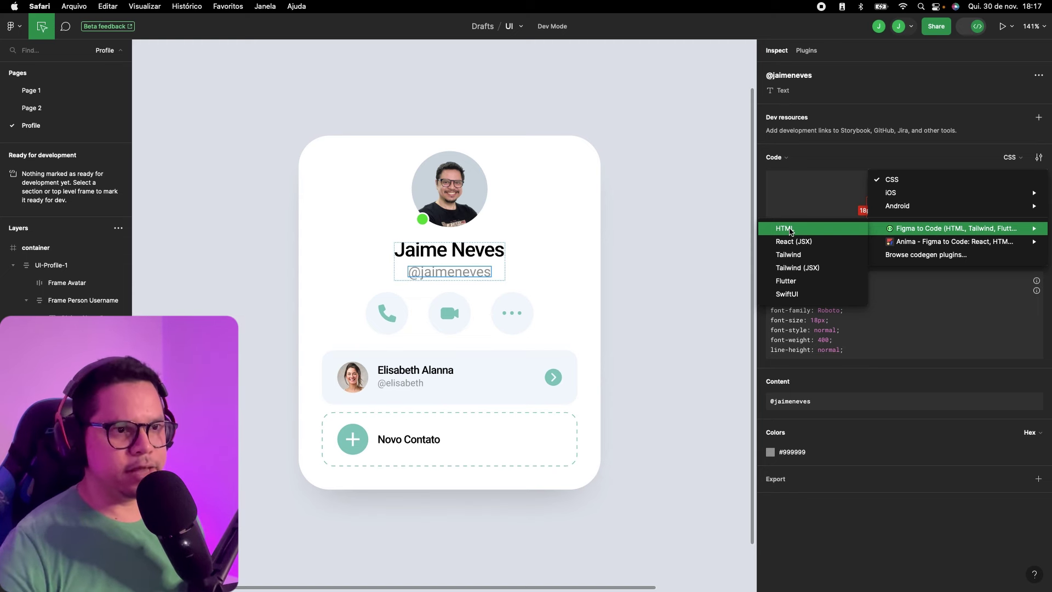
{"action": "left_click", "coordinate": [791, 230]}
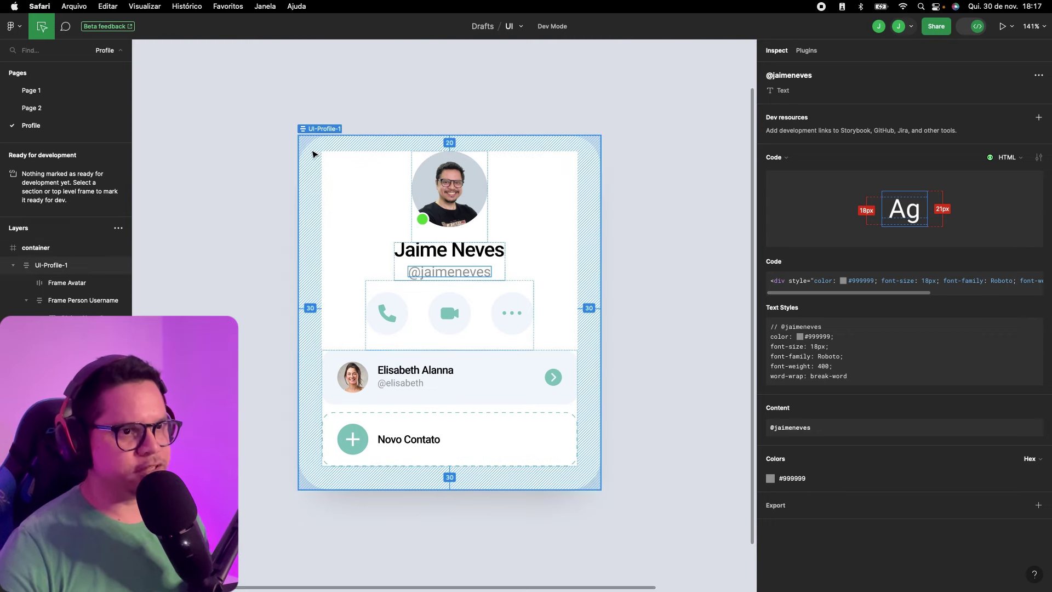
- Select the UI-Profile-1 frame and expand its HTML with 'Show 32 more lines of code'
{"action": "left_click", "coordinate": [314, 154]}
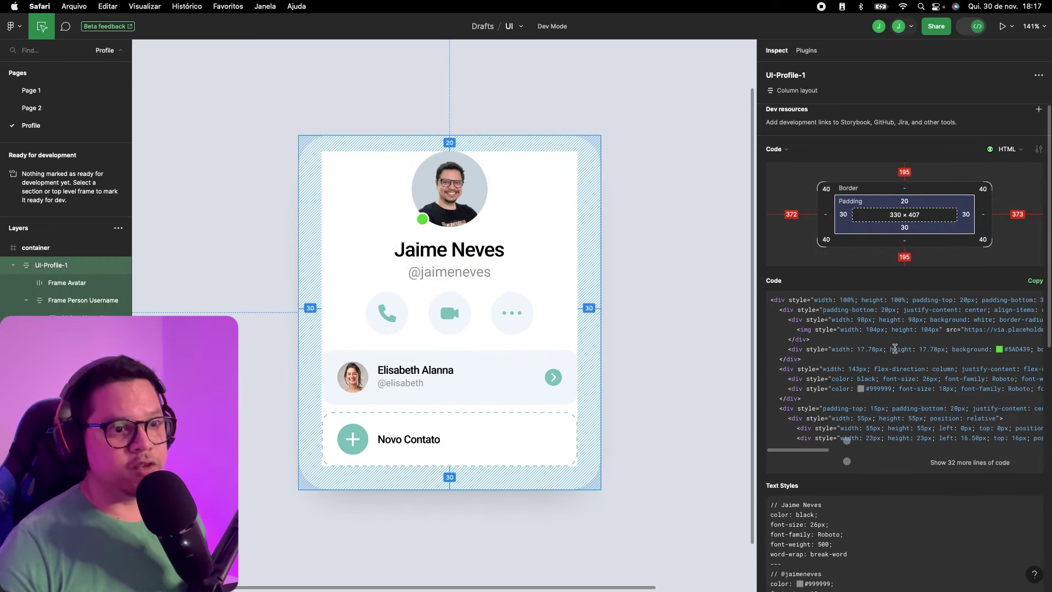
{"action": "scroll", "coordinate": [904, 362], "scroll_direction": "down", "scroll_amount": 2}
{"action": "left_click", "coordinate": [973, 441]}
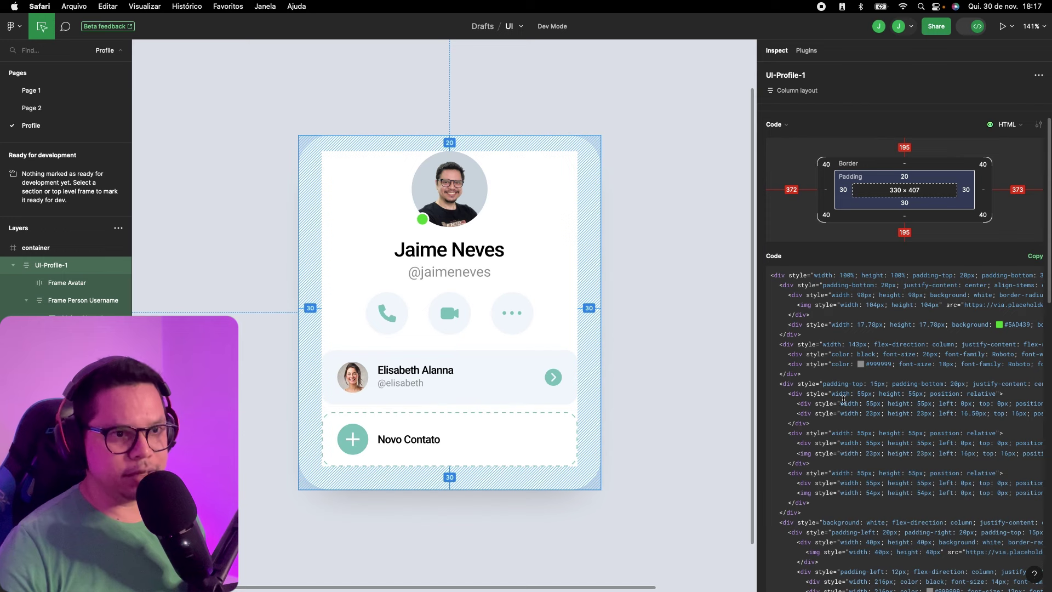
{"action": "scroll", "coordinate": [843, 398], "scroll_direction": "down", "scroll_amount": 2}
{"action": "scroll", "coordinate": [841, 391], "scroll_direction": "down", "scroll_amount": 2}
{"action": "scroll", "coordinate": [839, 384], "scroll_direction": "down", "scroll_amount": 3}
{"action": "scroll", "coordinate": [837, 372], "scroll_direction": "down", "scroll_amount": 2}
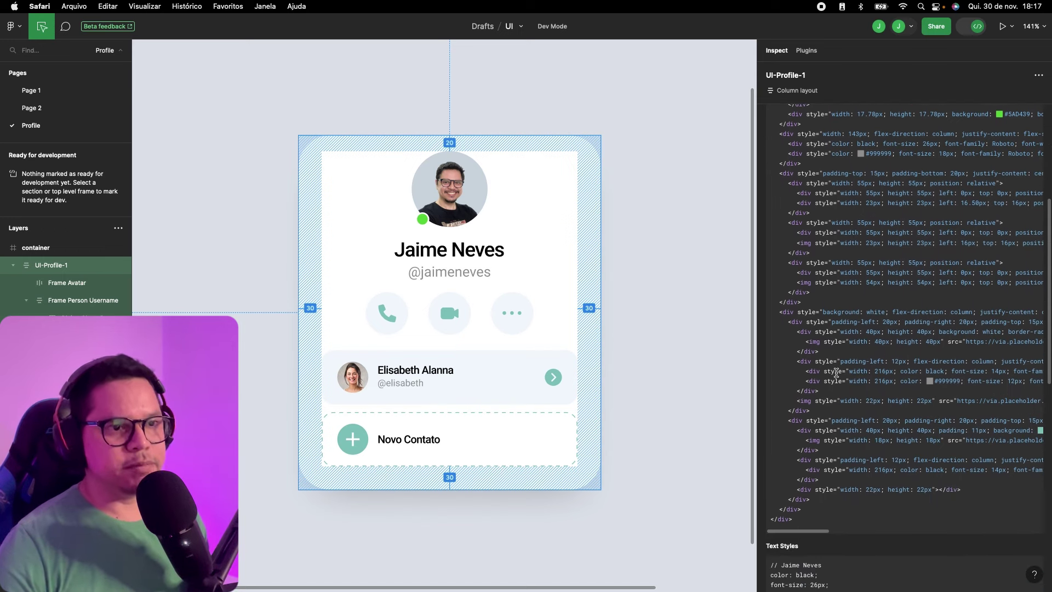
{"action": "scroll", "coordinate": [839, 365], "scroll_direction": "up", "scroll_amount": 2}
{"action": "scroll", "coordinate": [842, 350], "scroll_direction": "up", "scroll_amount": 2}
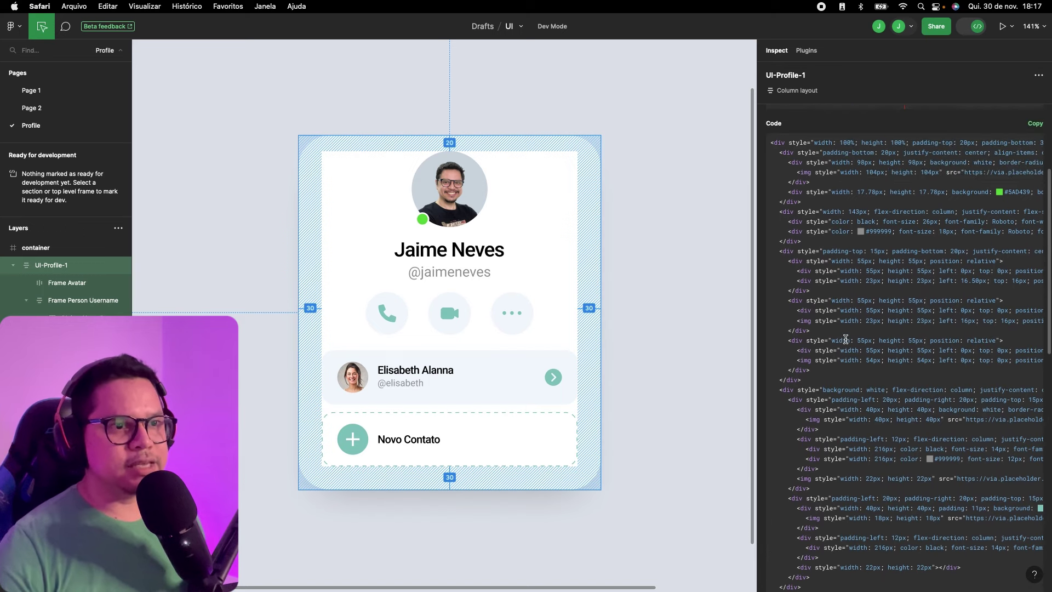
{"action": "scroll", "coordinate": [845, 339], "scroll_direction": "up", "scroll_amount": 3}
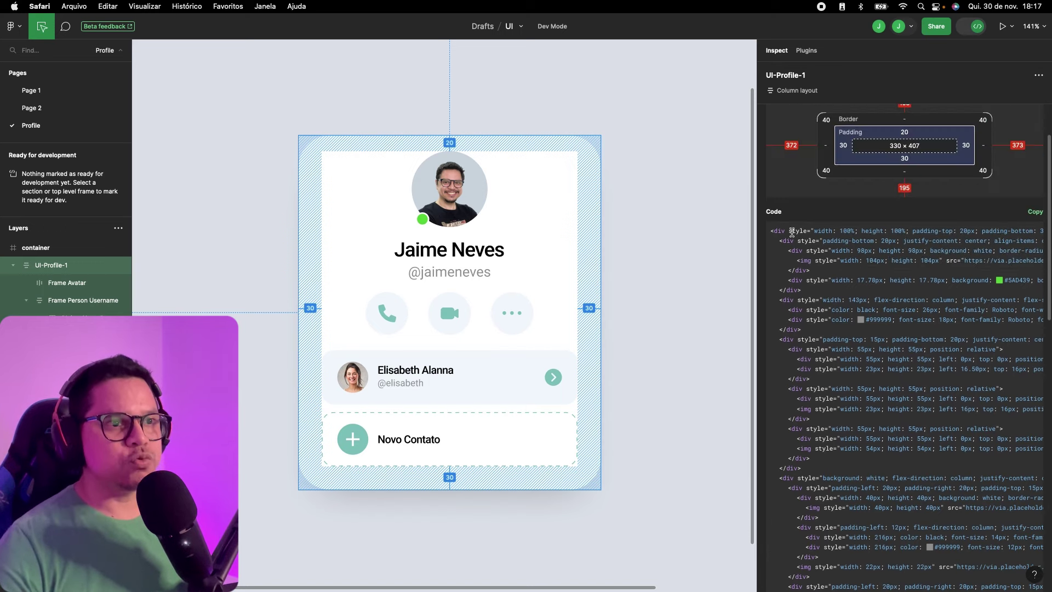
- Select the whole generated HTML block, then clear the selection
{"action": "left_click_drag", "start_coordinate": [792, 233], "coordinate": [1041, 241]}
{"action": "key", "text": "super+a"}
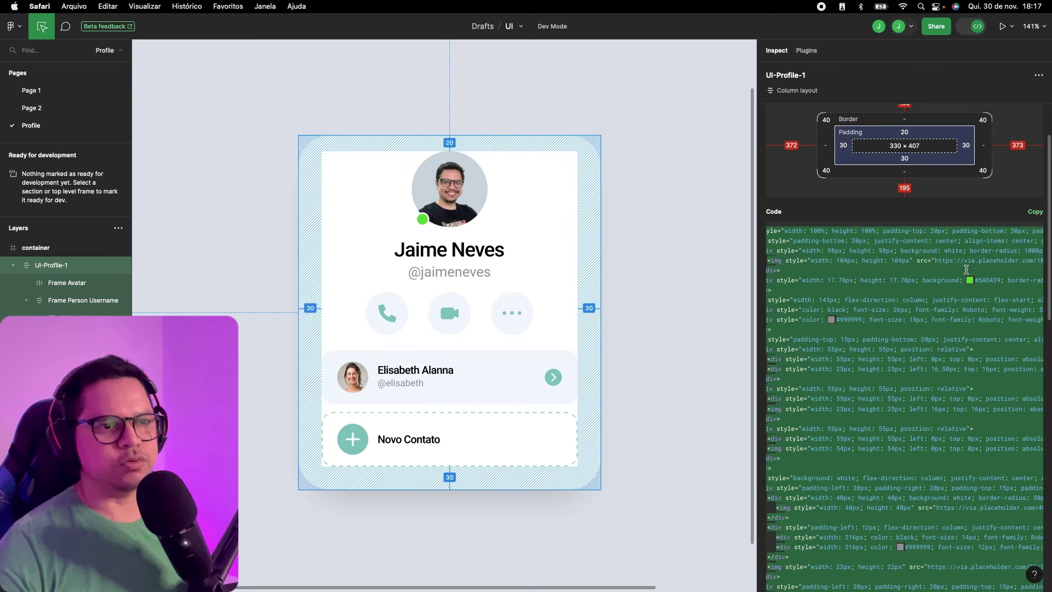
{"action": "left_click", "coordinate": [953, 271]}
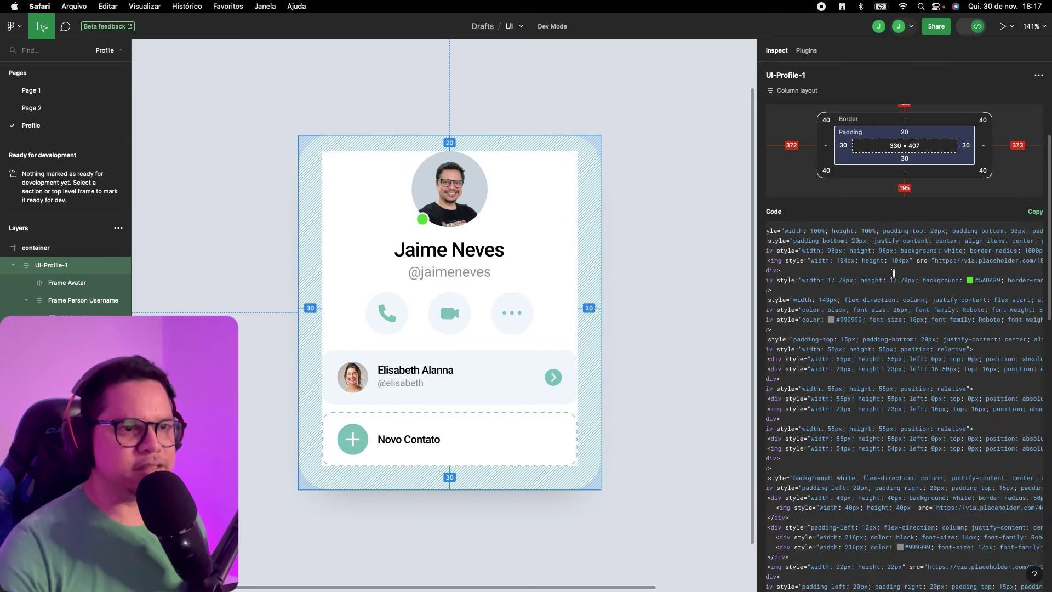
{"action": "scroll", "coordinate": [893, 272], "scroll_direction": "left", "scroll_amount": 3}
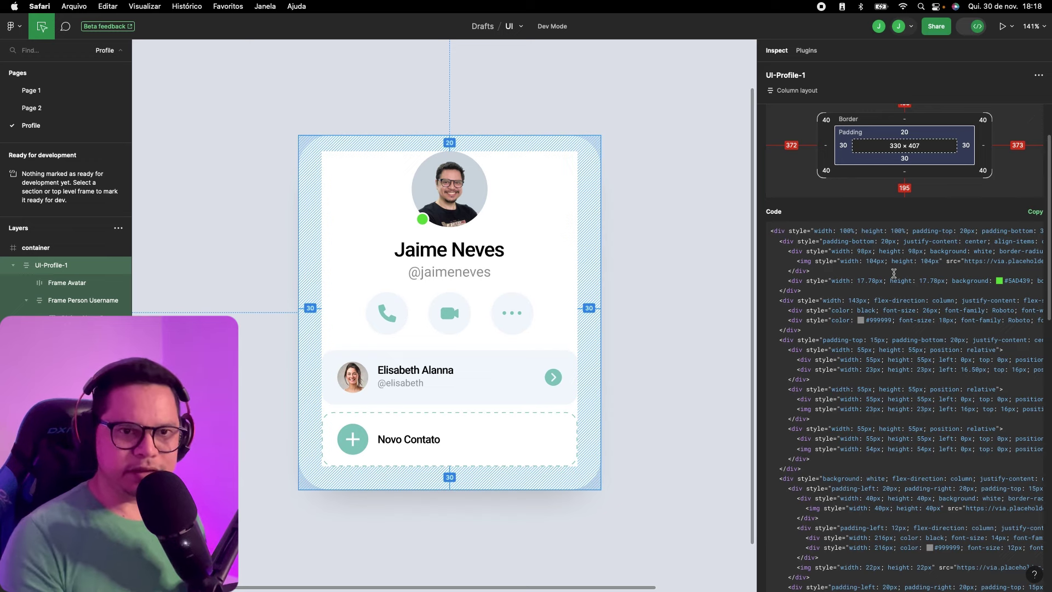
{"action": "key", "text": "super+Tab"}
- Review the contact list divs and list--contact class in index.html, then return to Figma
{"action": "left_click", "coordinate": [440, 165]}
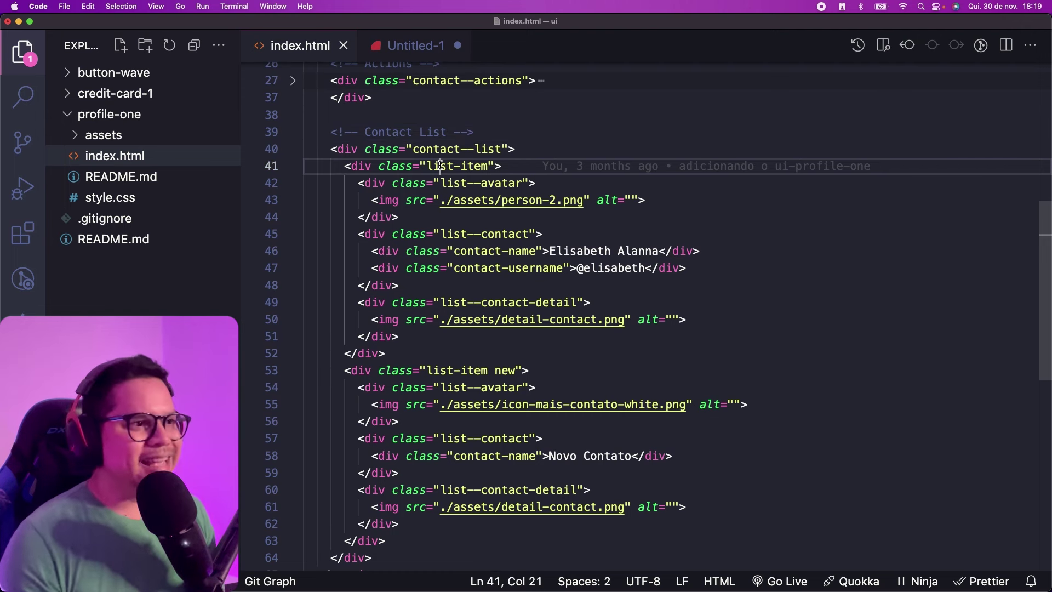
{"action": "left_click", "coordinate": [354, 151]}
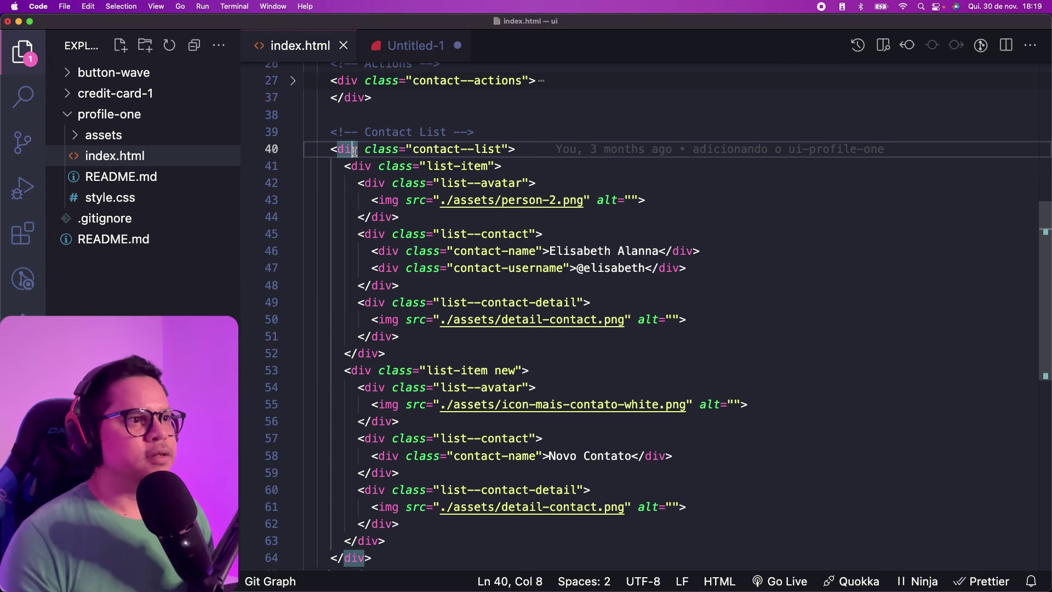
{"action": "mouse_move", "coordinate": [346, 149]}
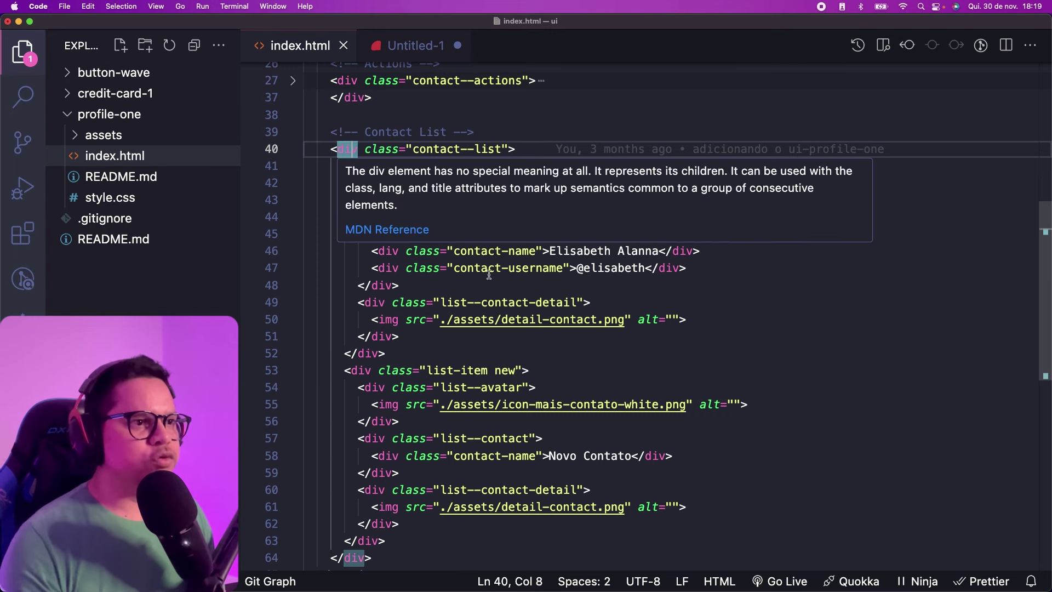
{"action": "left_click", "coordinate": [845, 325]}
{"action": "scroll", "coordinate": [735, 328], "scroll_direction": "down", "scroll_amount": 3}
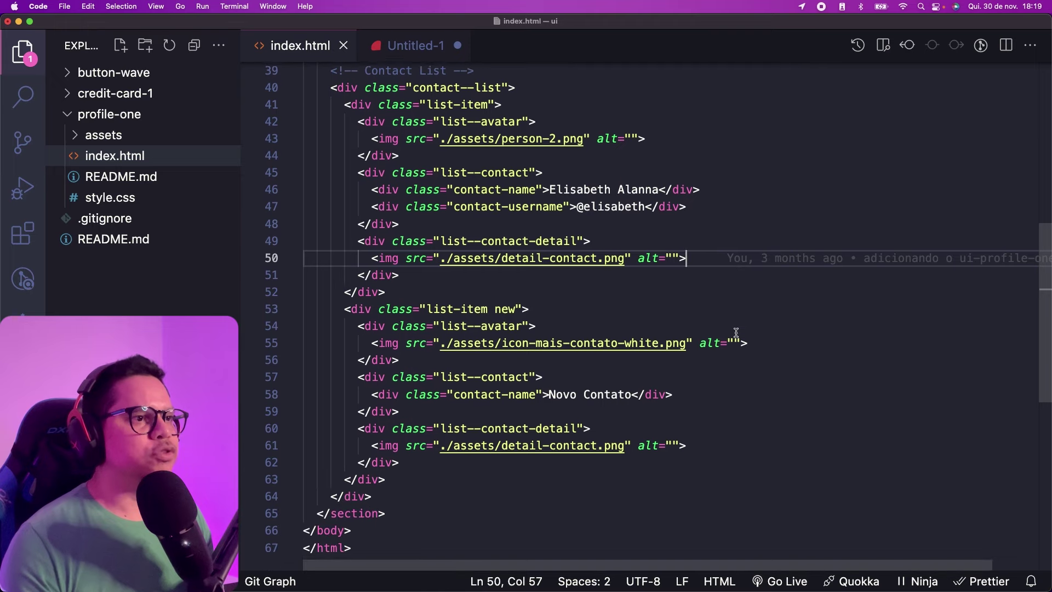
{"action": "scroll", "coordinate": [662, 358], "scroll_direction": "up", "scroll_amount": 1}
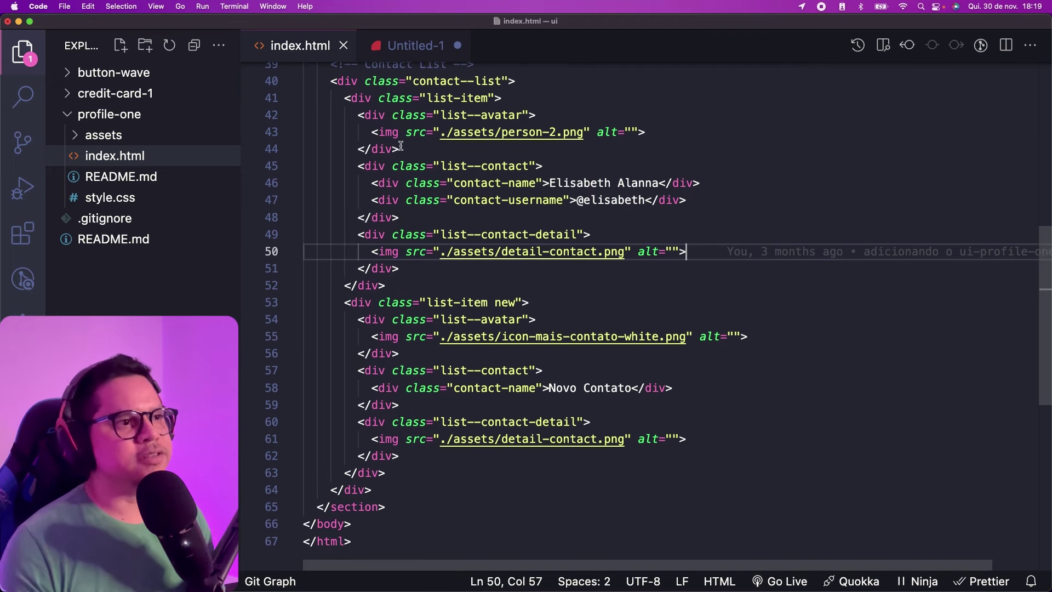
{"action": "left_click", "coordinate": [443, 165]}
{"action": "left_click_drag", "start_coordinate": [443, 165], "coordinate": [510, 164]}
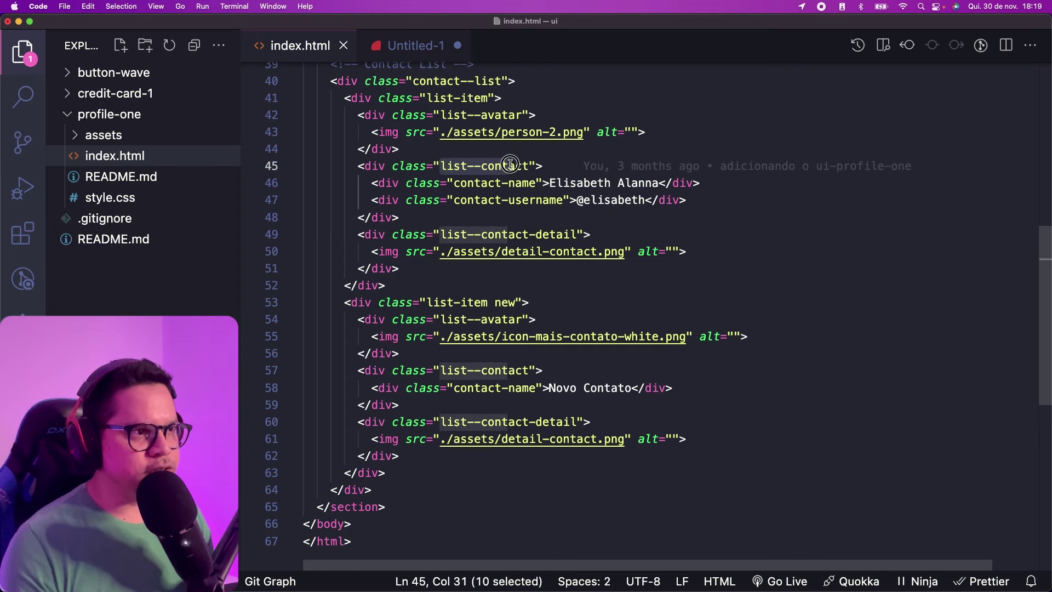
{"action": "key", "text": "super+Tab"}
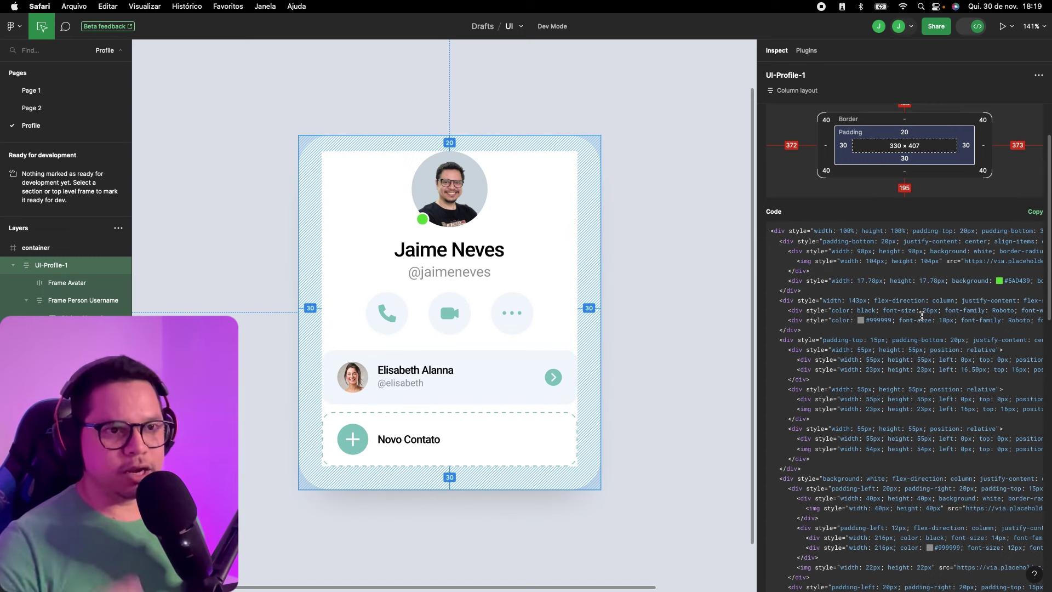
- Choose Tailwind from the Inspect code-language dropdown for UI-Profile-1
{"action": "scroll", "coordinate": [882, 287], "scroll_direction": "up", "scroll_amount": 3}
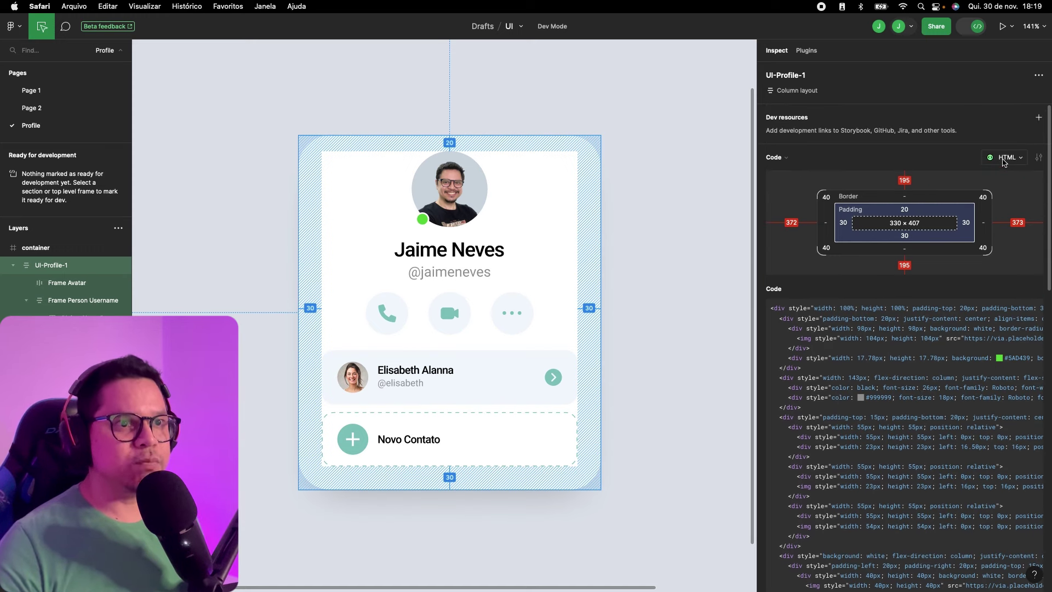
{"action": "left_click", "coordinate": [1005, 157]}
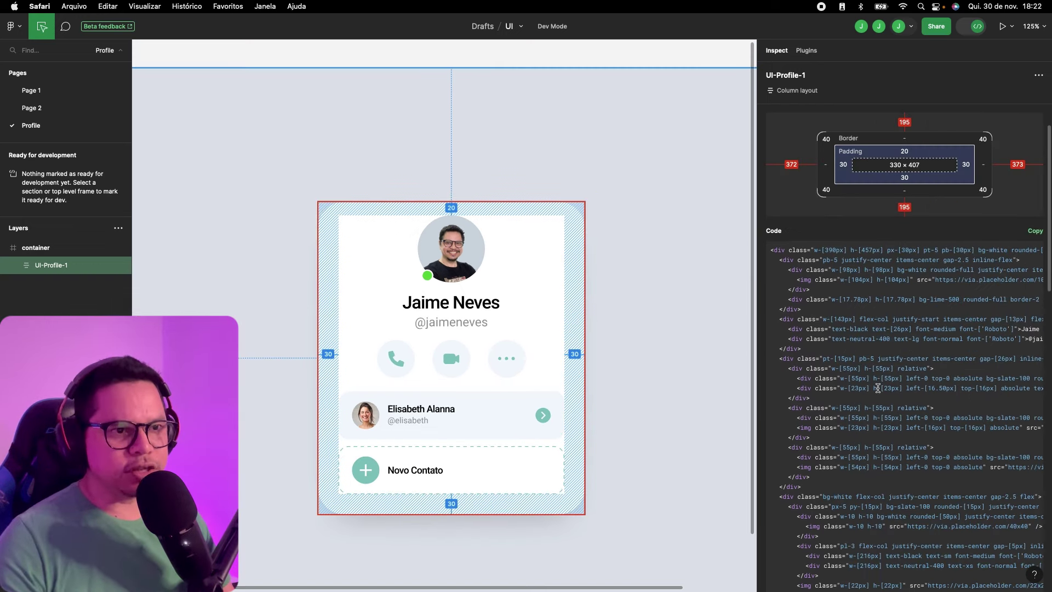
{"action": "scroll", "coordinate": [877, 389], "scroll_direction": "right", "scroll_amount": 1}
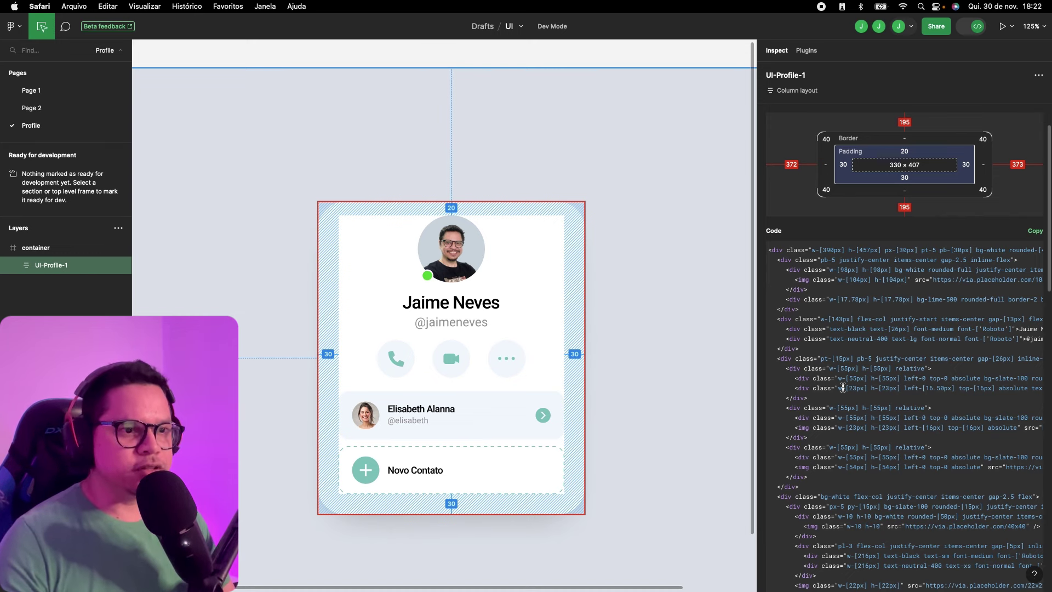
{"action": "scroll", "coordinate": [842, 388], "scroll_direction": "down", "scroll_amount": 3}
{"action": "scroll", "coordinate": [833, 307], "scroll_direction": "down", "scroll_amount": 2}
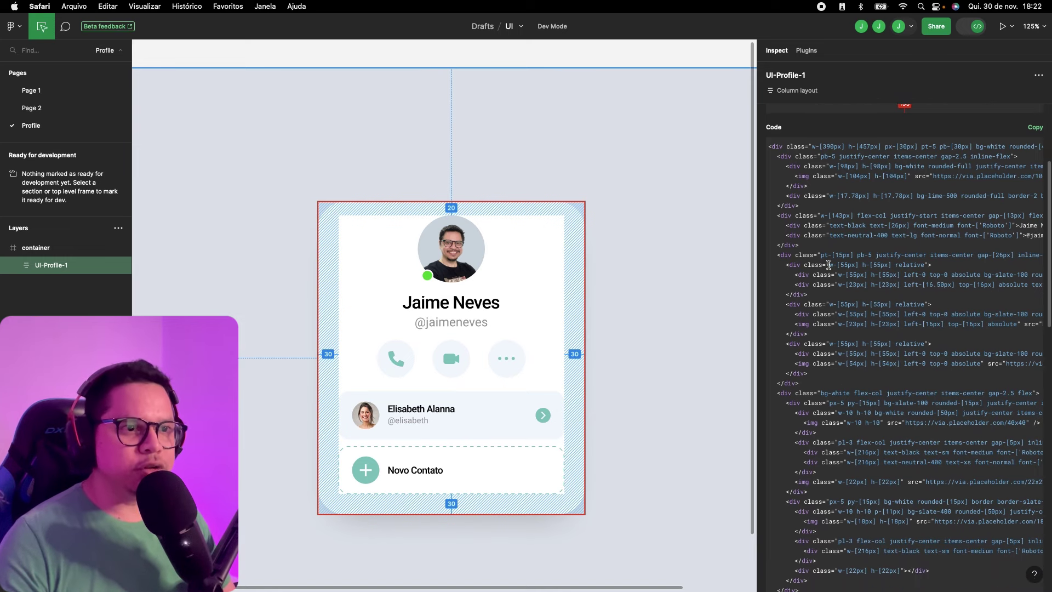
{"action": "left_click_drag", "start_coordinate": [828, 265], "coordinate": [920, 264]}
{"action": "scroll", "coordinate": [914, 308], "scroll_direction": "down", "scroll_amount": 1}
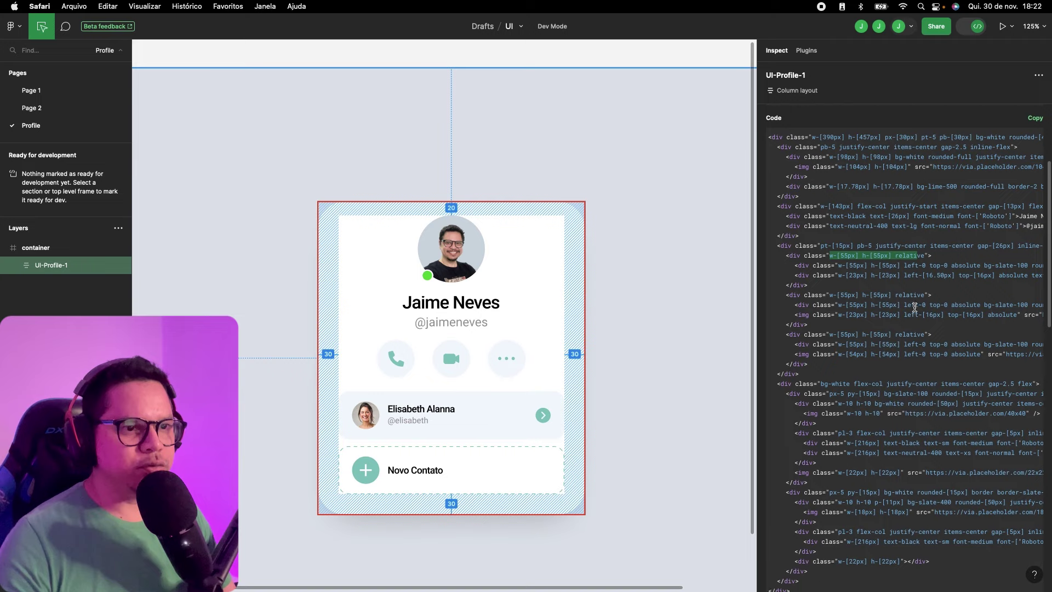
{"action": "scroll", "coordinate": [914, 308], "scroll_direction": "down", "scroll_amount": 3}
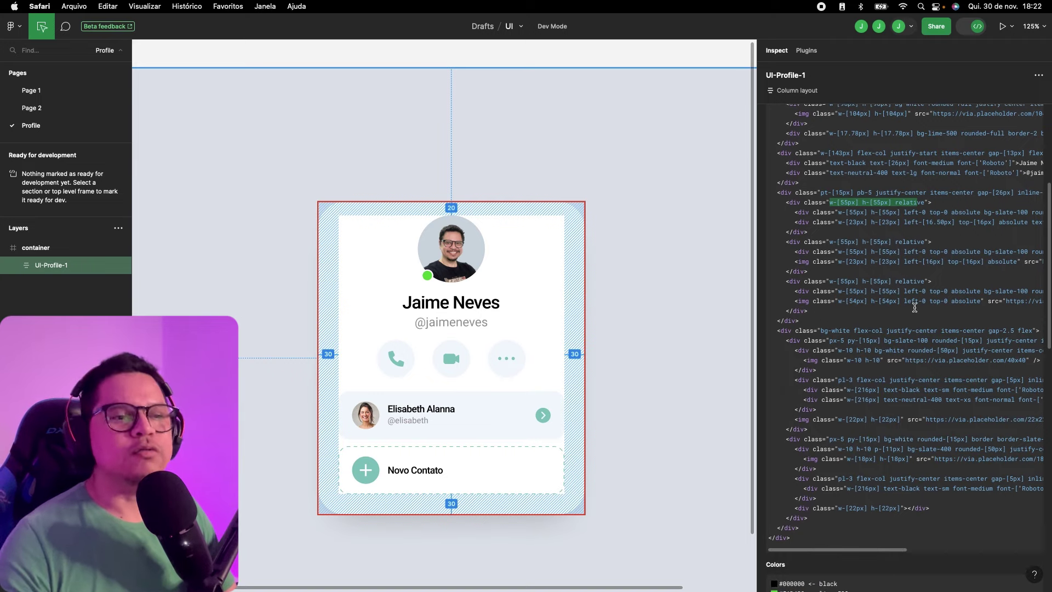